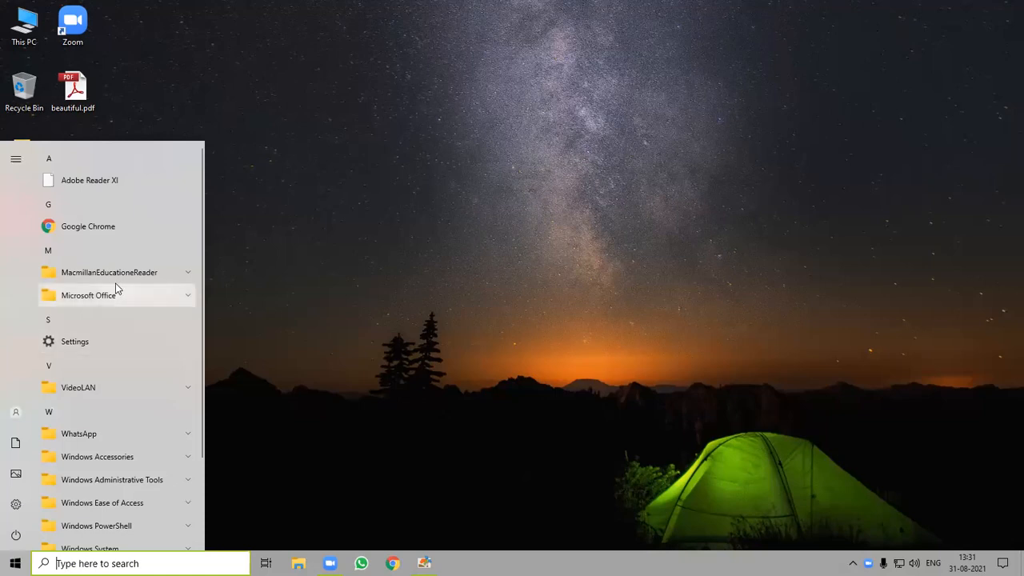
Open Microsoft Office Excel 2007 with a blank workbook
click(113, 299)
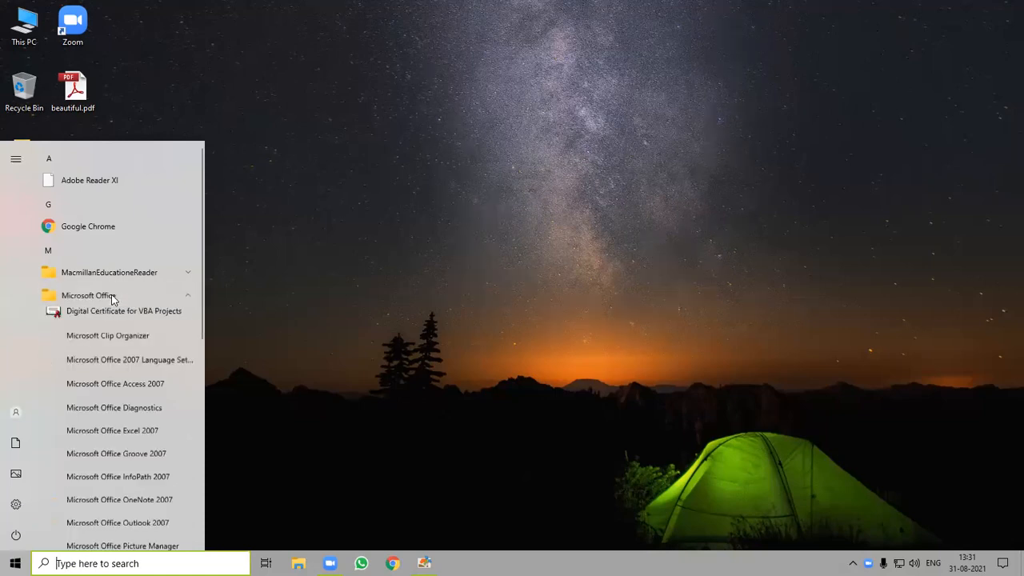
click(132, 440)
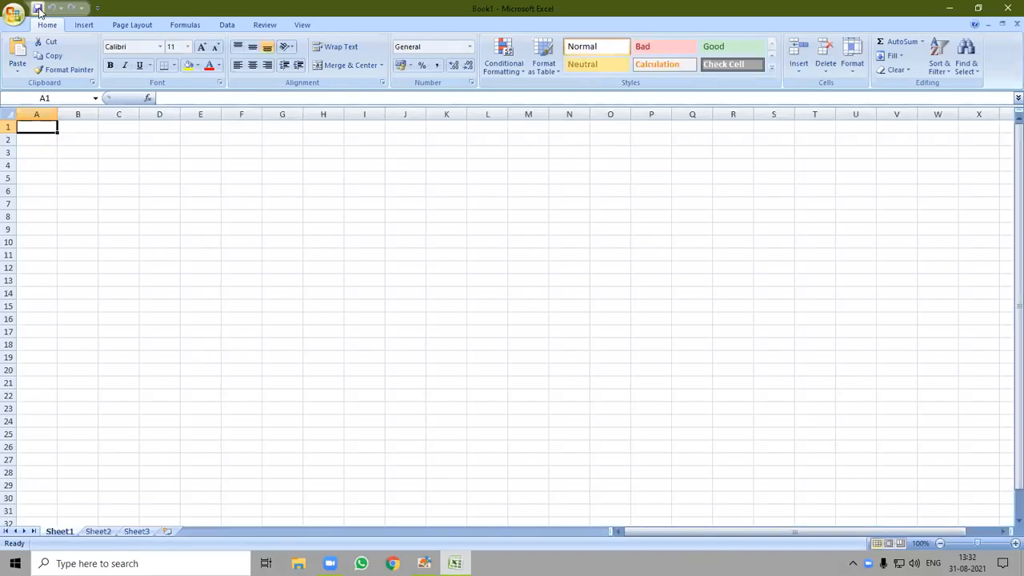
Select the entire columns A, B, C, D and E one after another
click(36, 113)
click(78, 114)
click(118, 113)
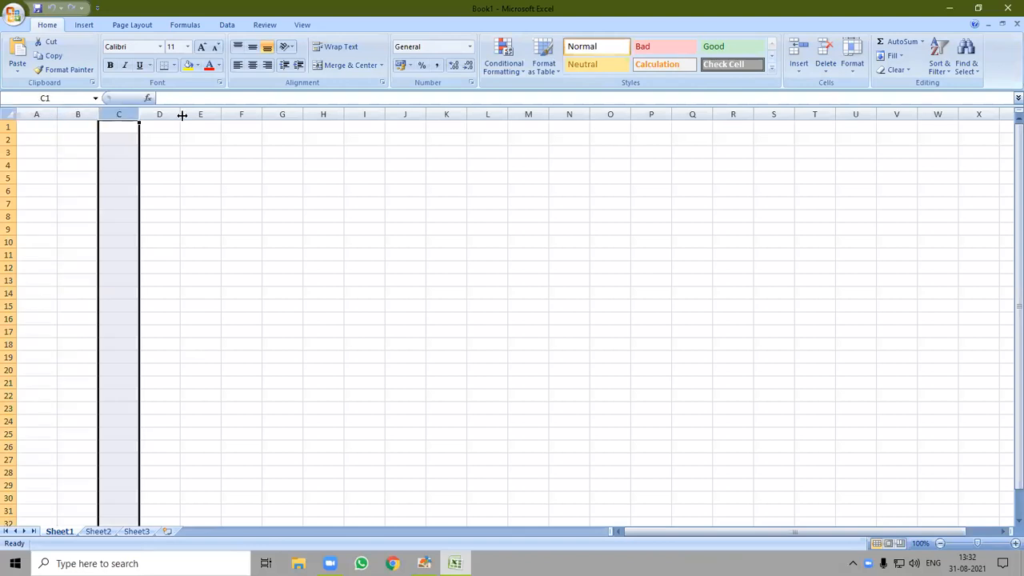
click(160, 114)
click(201, 114)
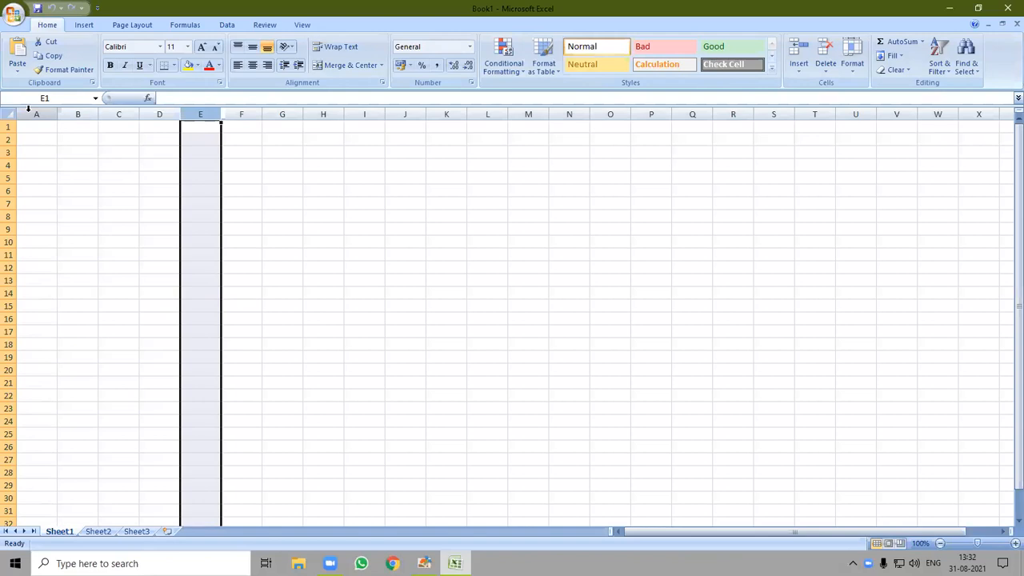
Select the entire rows 1, 2, 3 and 4 in turn, ending on cell C7
click(9, 127)
click(8, 139)
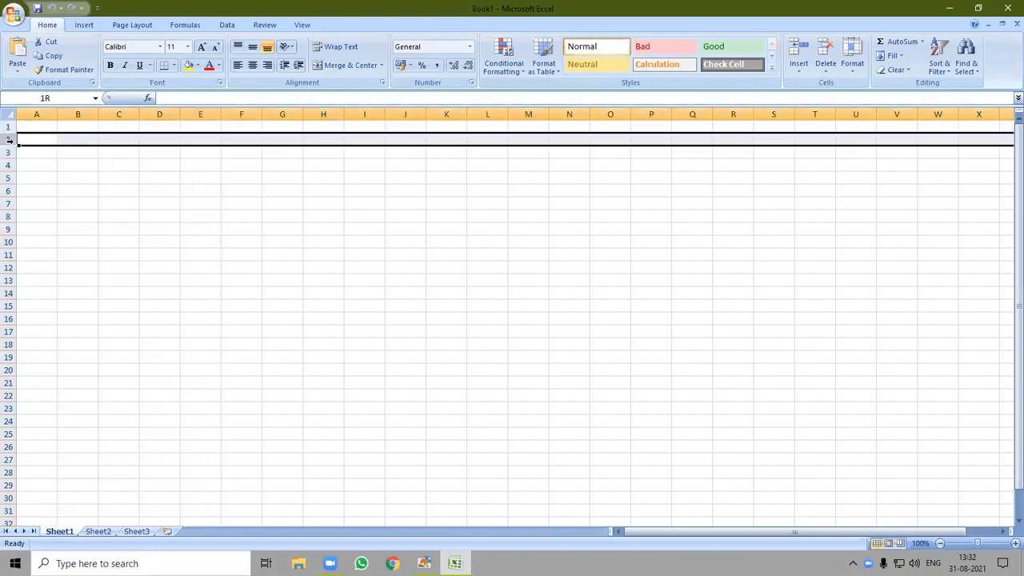
click(8, 152)
click(8, 166)
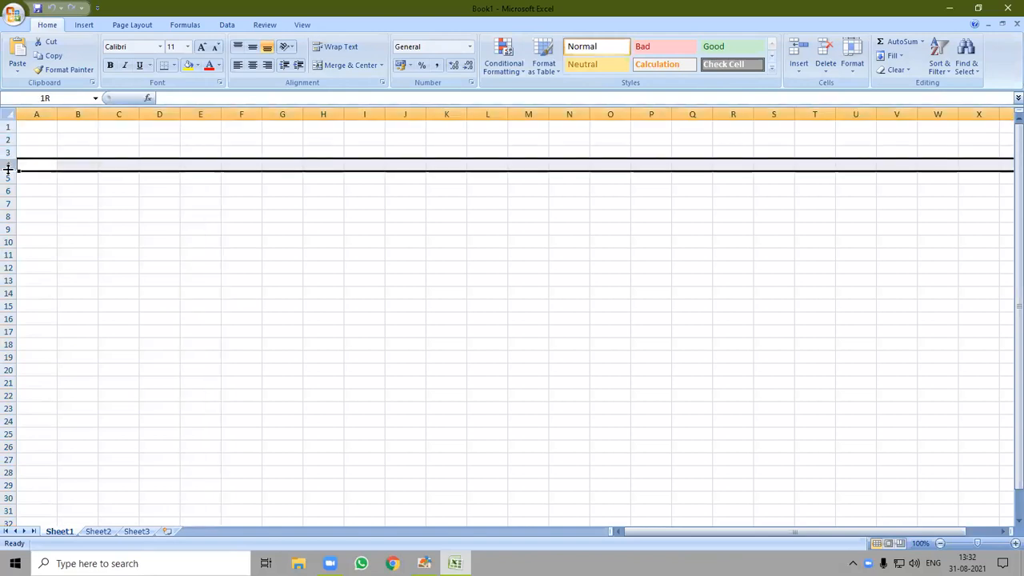
click(107, 200)
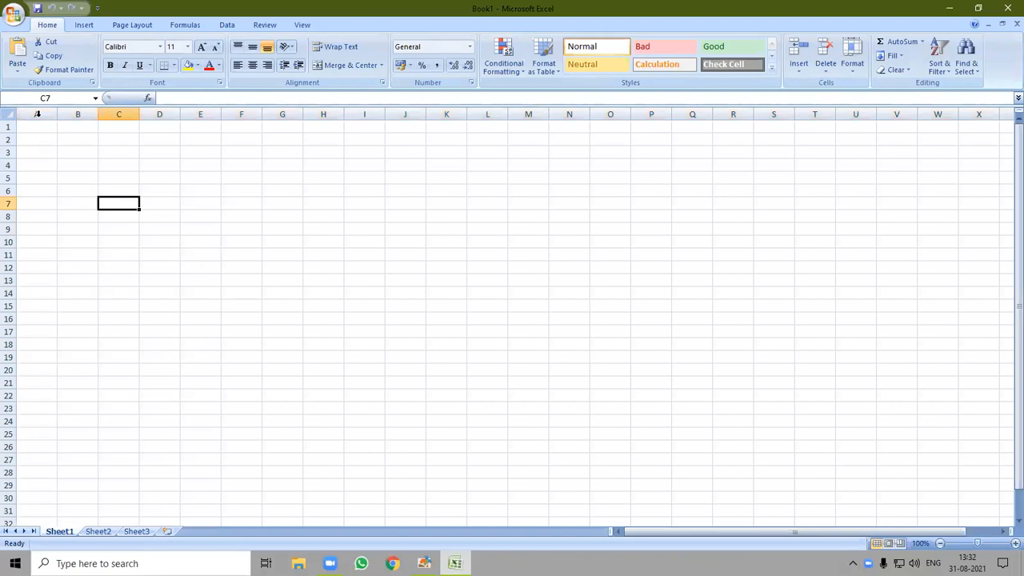
Select the whole of column A, inspect how far the selection extends down the sheet, and finish on cell E10
click(36, 114)
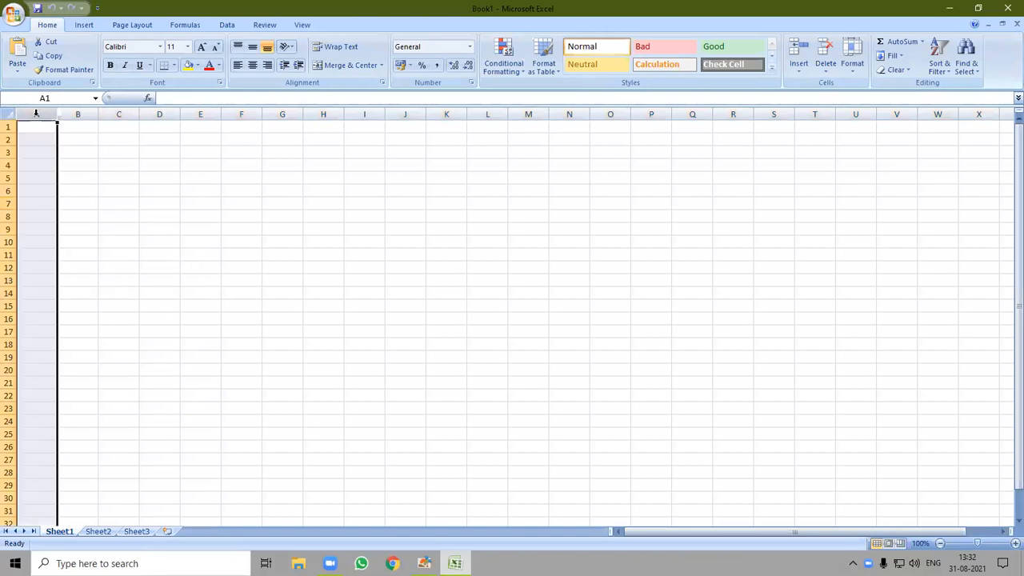
scroll(50, 233, down, 7)
scroll(50, 233, down, 8)
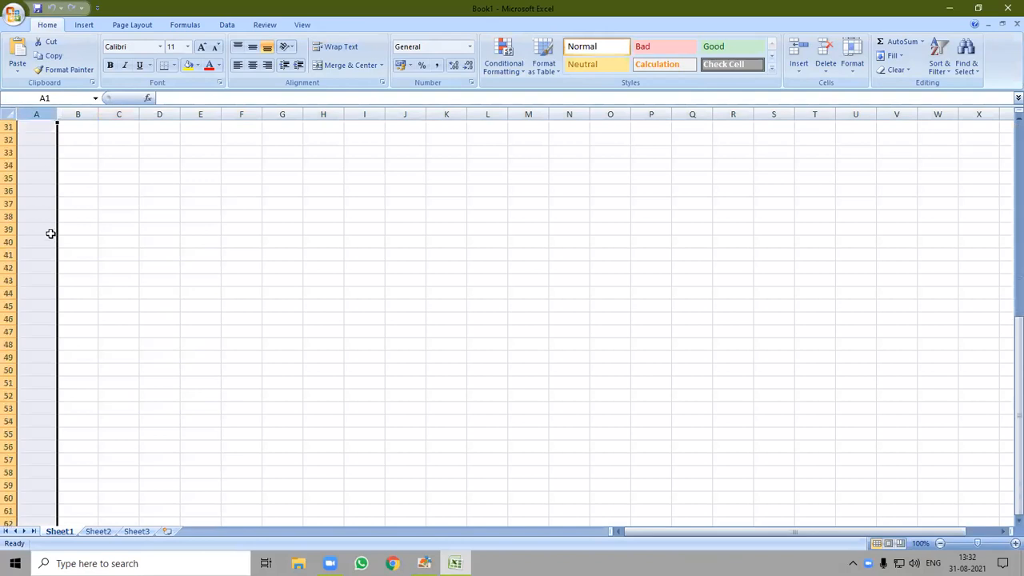
scroll(50, 232, up, 15)
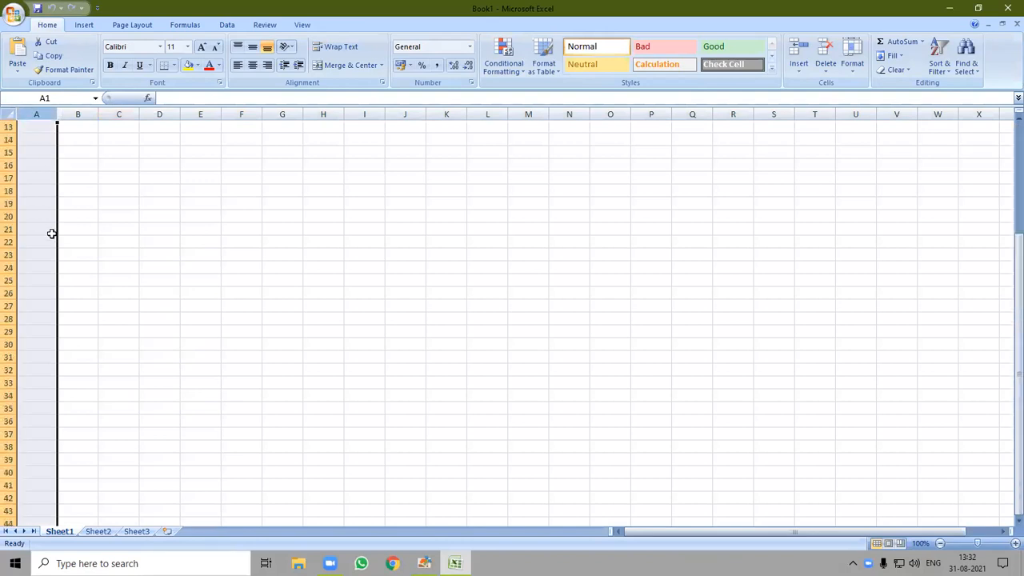
click(214, 243)
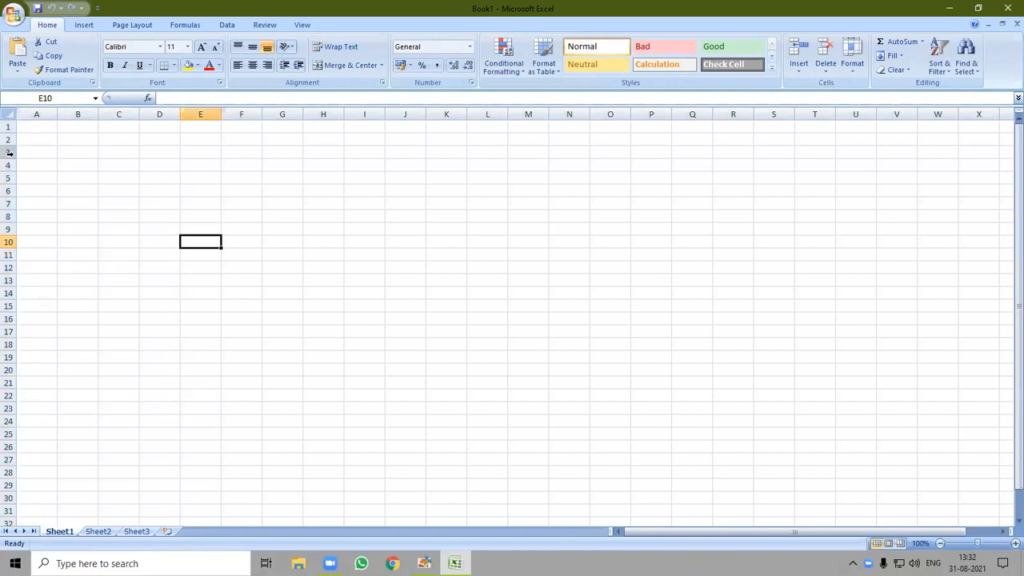
Select the whole of row 3 and inspect how far the selection extends across the sheet
click(8, 152)
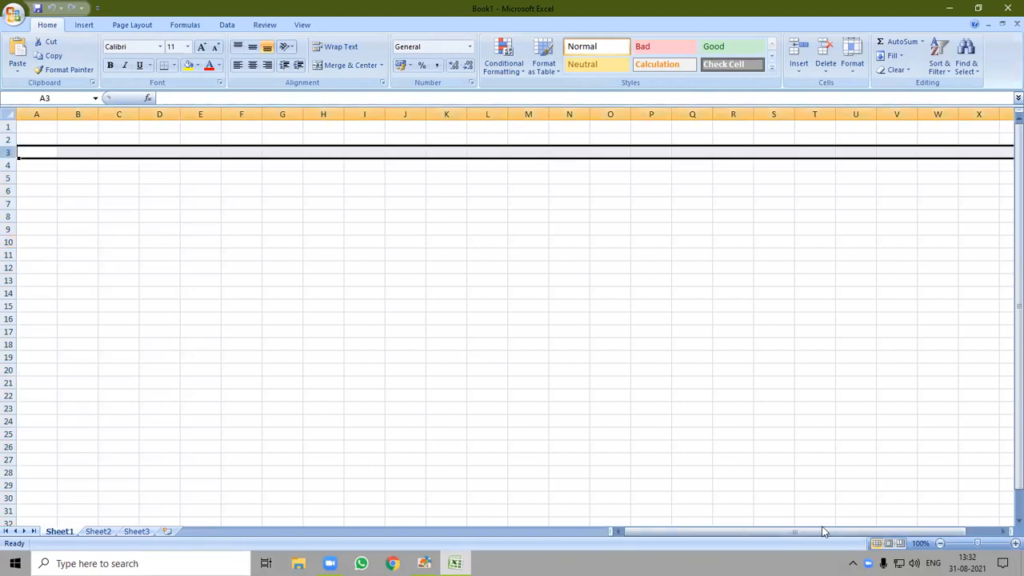
drag(793, 531, 694, 554)
drag(748, 534, 695, 535)
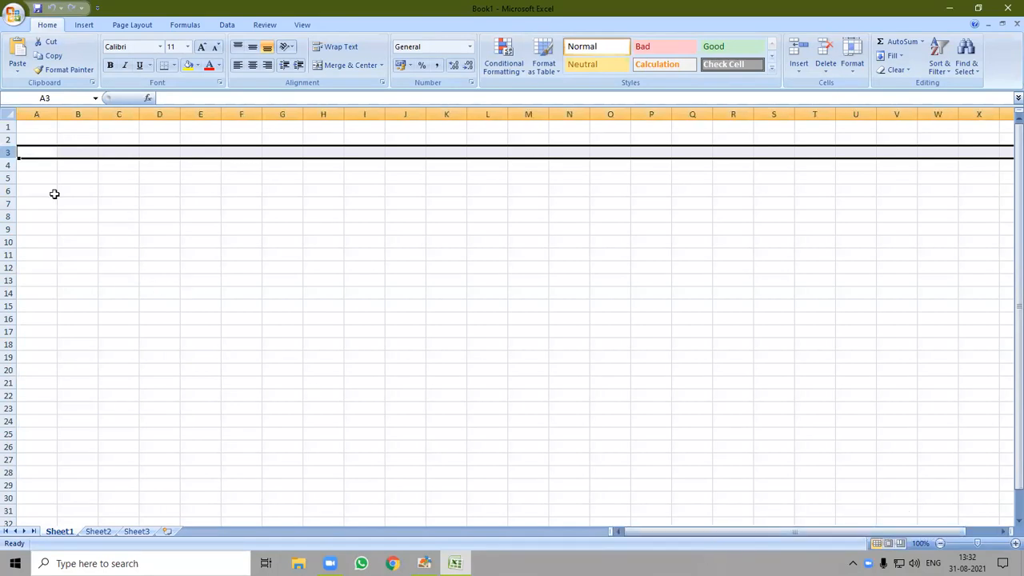
Select a rectangular block of cells in the middle of the sheet, and separately the range A2:E11
click(240, 190)
drag(283, 189, 461, 334)
click(528, 255)
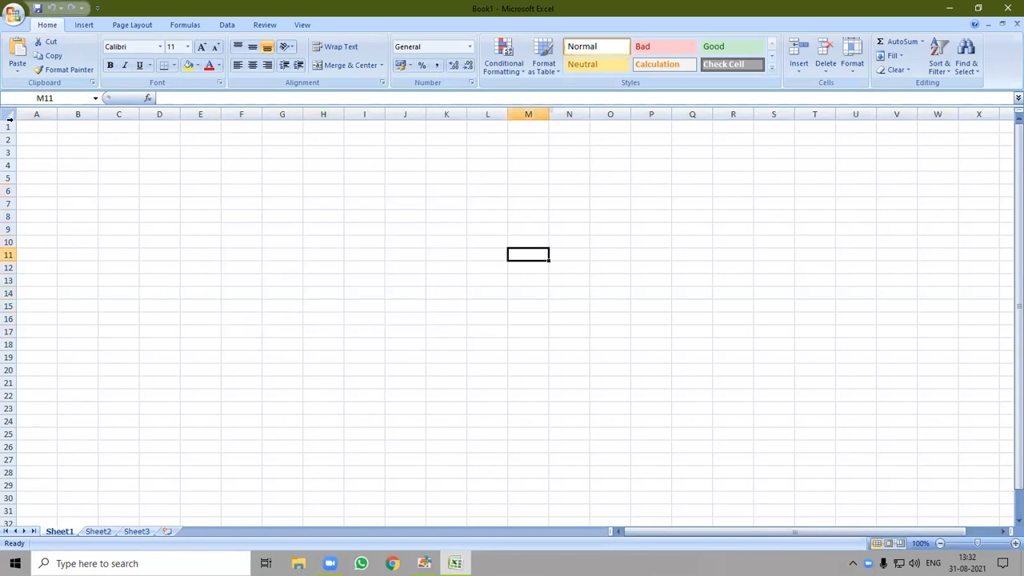
click(48, 140)
drag(64, 137, 213, 251)
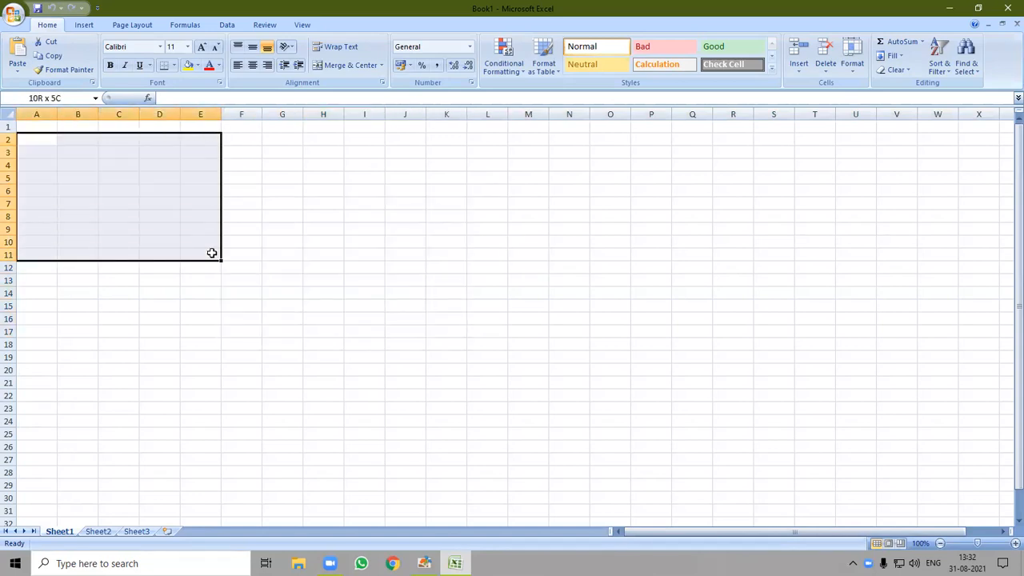
click(213, 253)
Select the row range A3:L3, extending it cell by cell from A3
click(38, 153)
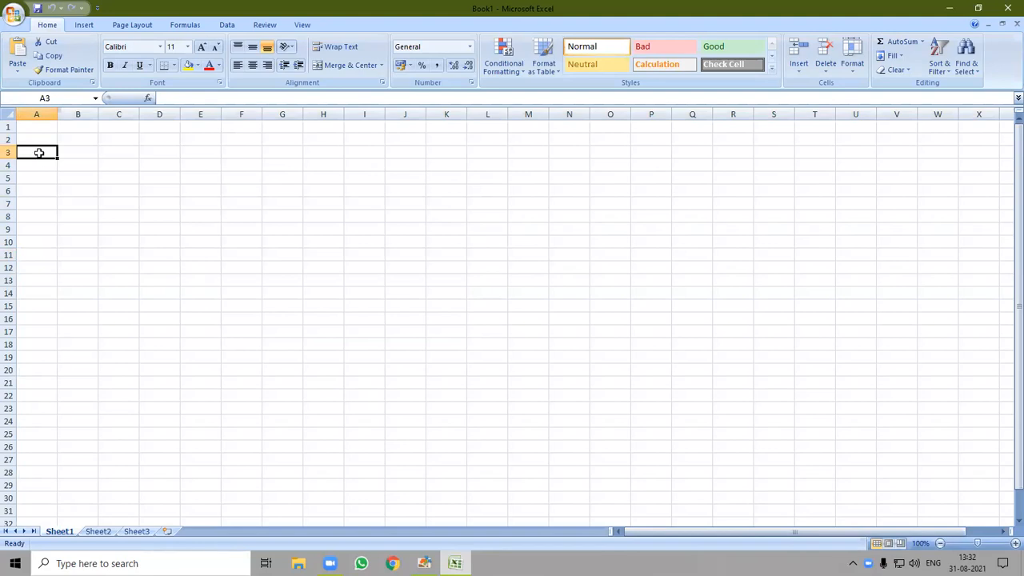
key(shift+Right)
key(shift+Right)
key(shift+Right)
key(shift+Right)
key(shift+Right)
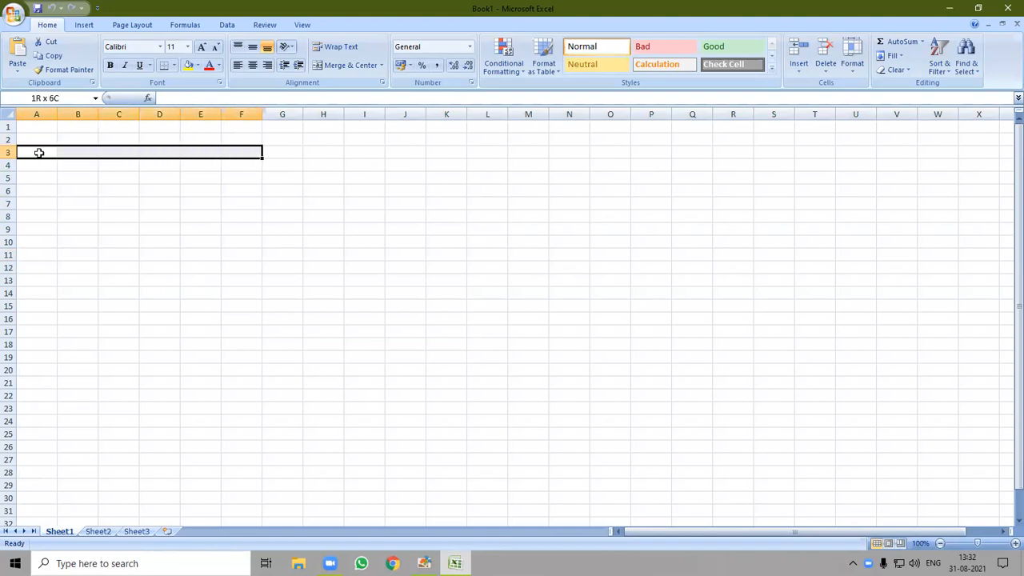
key(shift+Right)
key(shift+Right)
key(shift+Right)
key(shift+Right)
key(shift+Right)
key(shift+Right)
Extend the A3:L3 selection row by row downward and back up to row 1, finishing on cell D9
key(shift+Down)
key(shift+Down)
key(shift+Down)
key(shift+Down)
key(shift+Down)
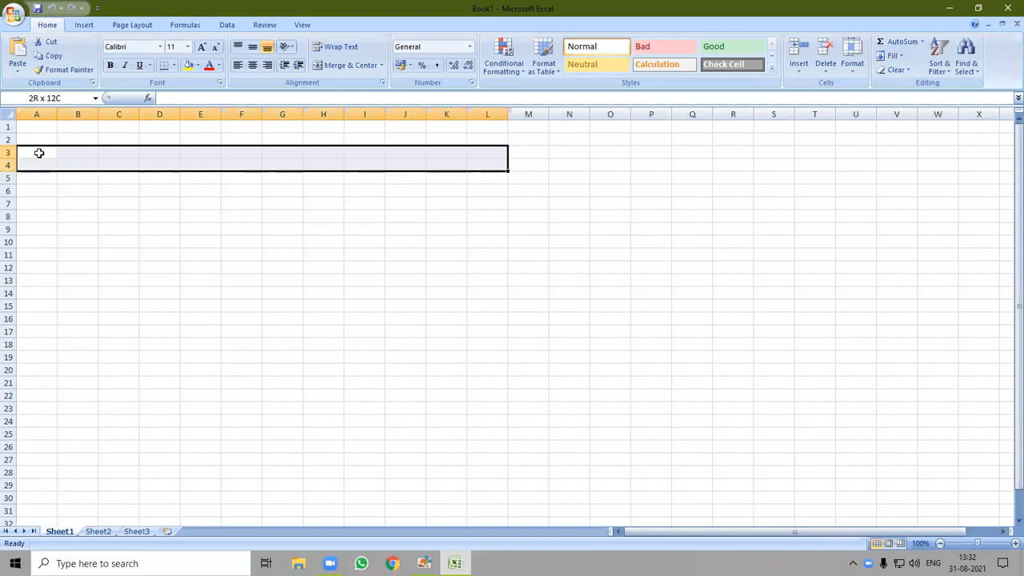
key(shift+Up)
key(shift+Up)
key(shift+Up)
key(shift+Up)
key(shift+Up)
key(shift+Up)
key(shift+Up)
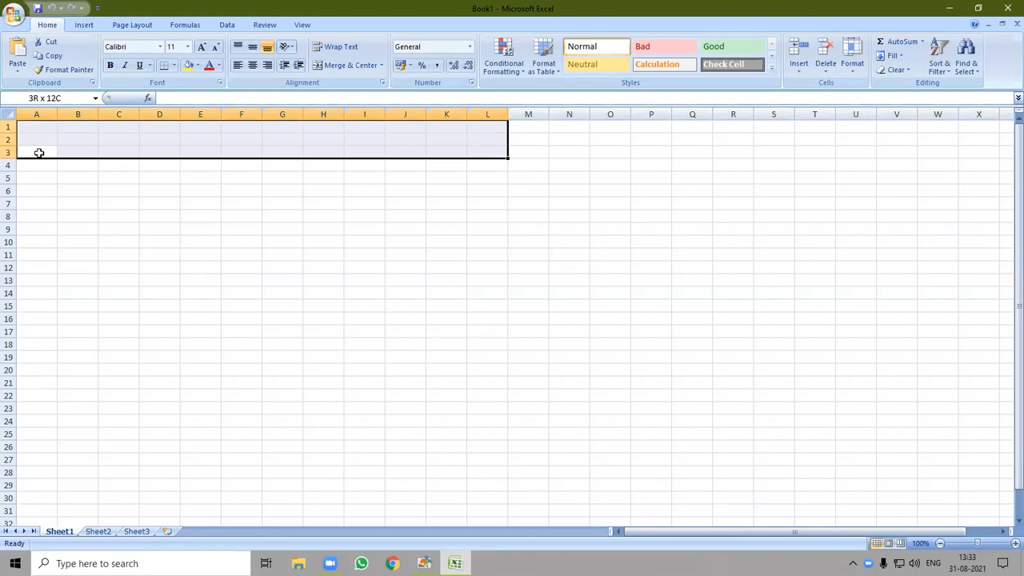
key(shift+Down)
key(shift+Down)
click(177, 229)
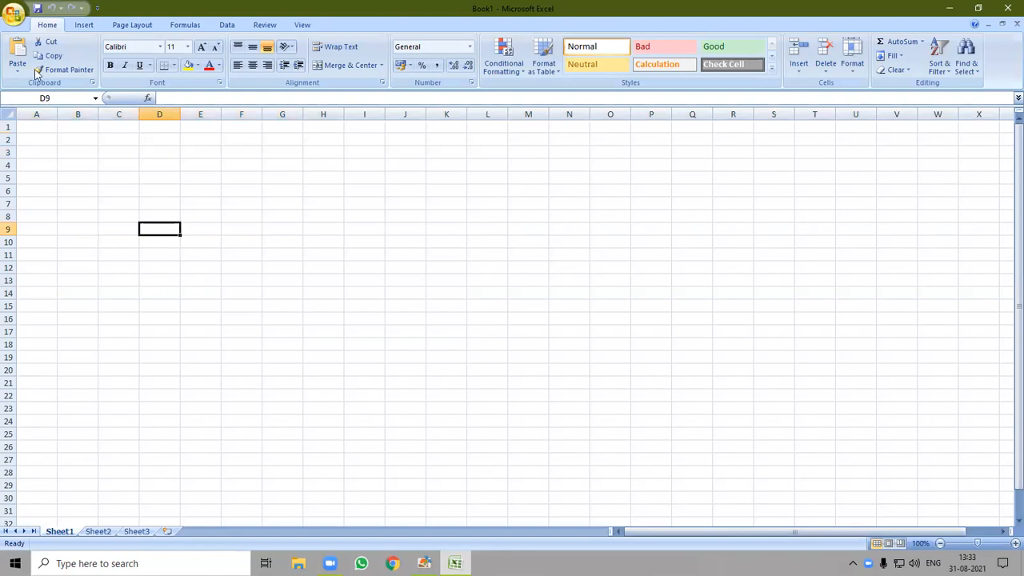
Enter the heading "Marks" in cell A1
click(35, 128)
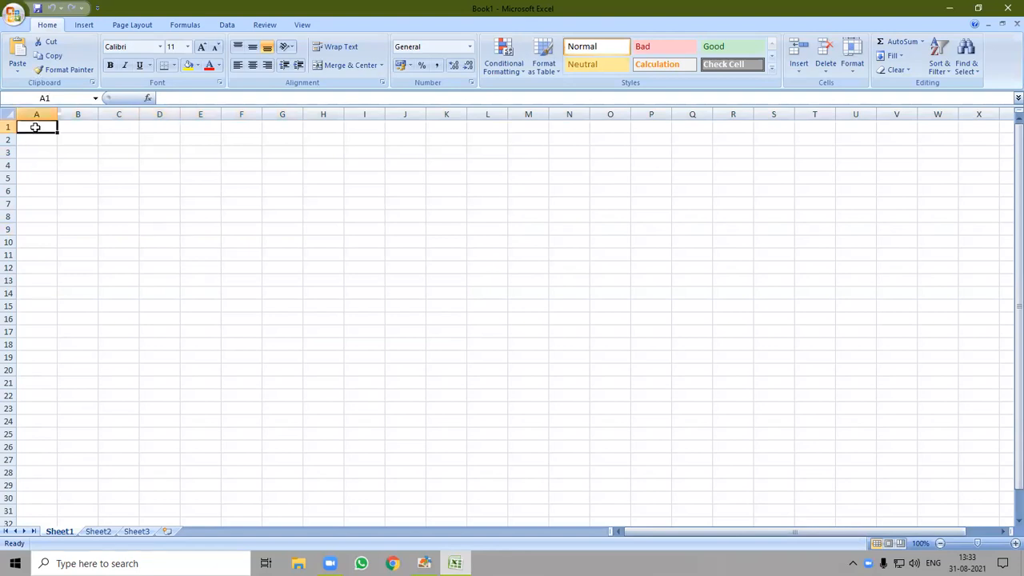
text(Marks)
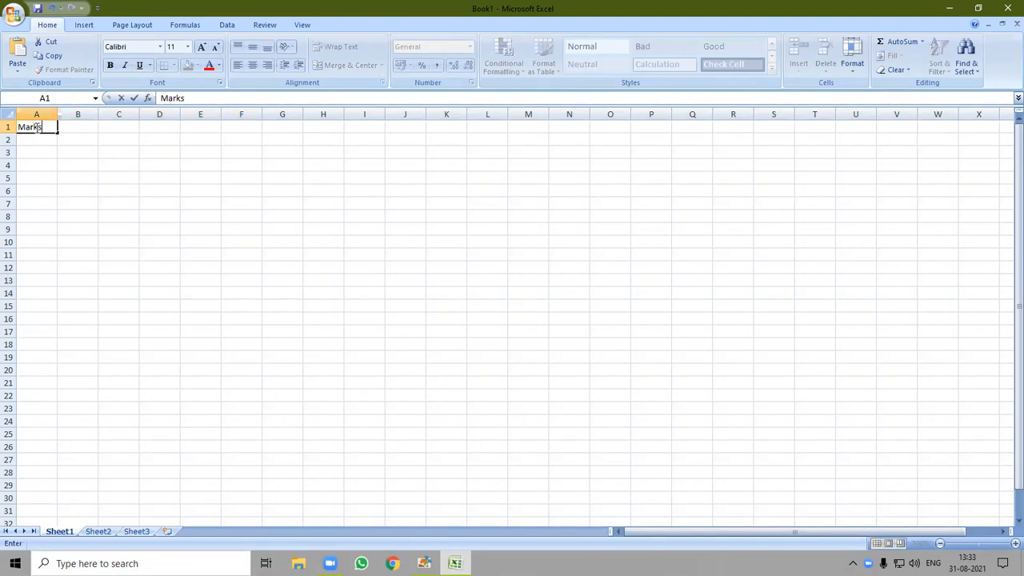
key(Tab)
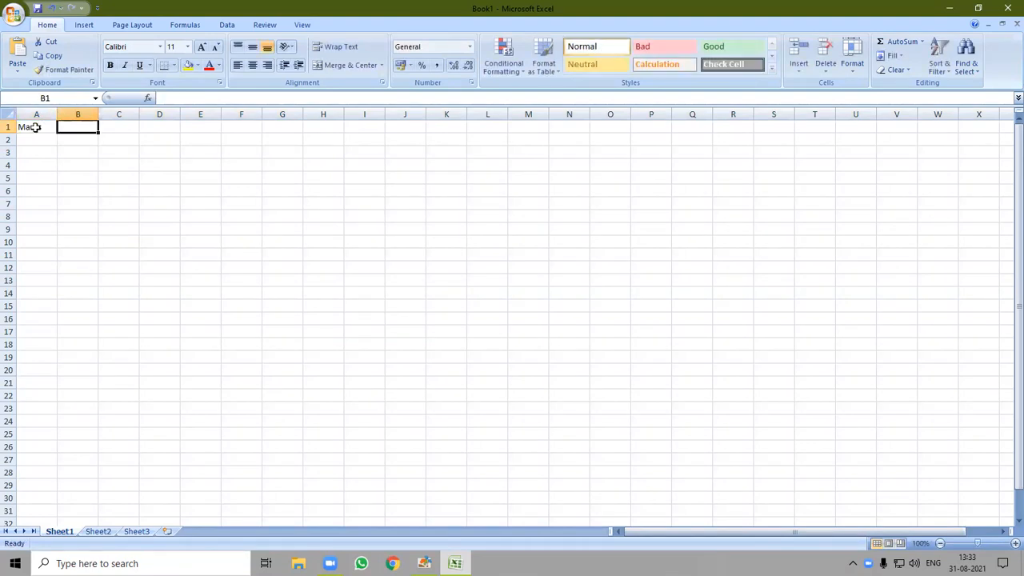
key(BackSpace)
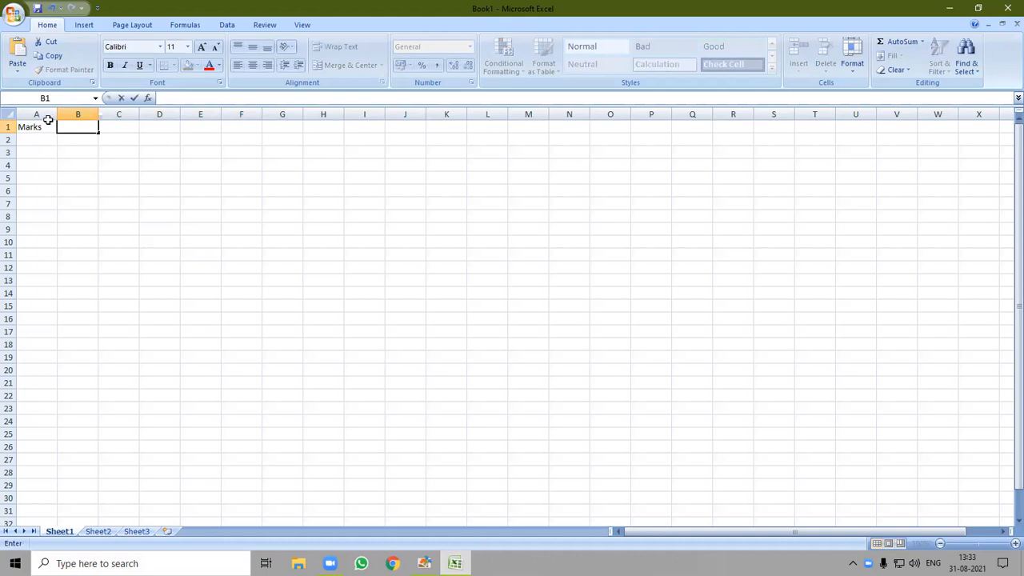
Replace the content of cell A1 with the heading "Hindi"
drag(42, 126, 13, 138)
key(BackSpace)
text(Hindi)
key(Return)
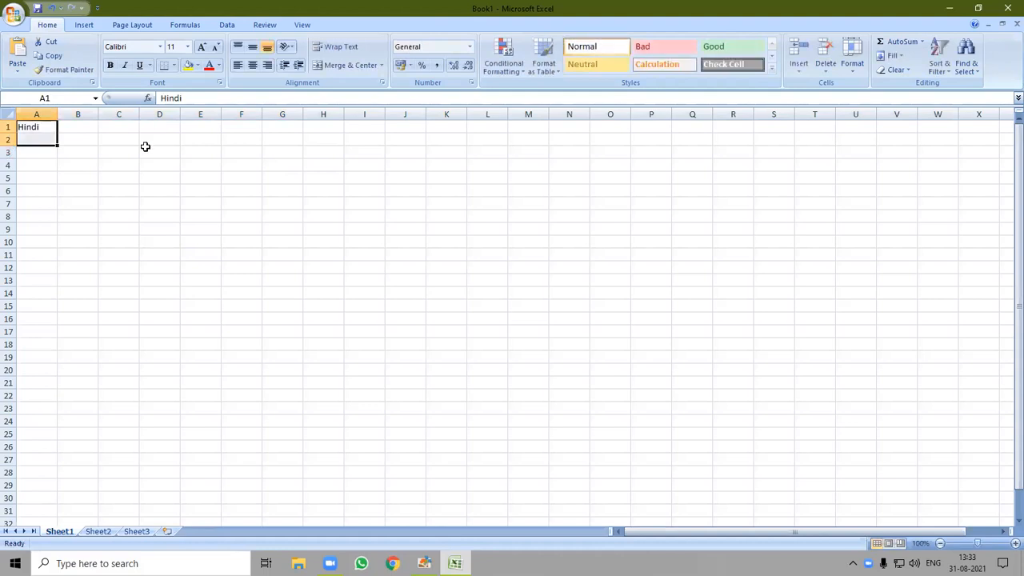
Enter the headings "Maths", "English" and "Total" in cells B1, C1 and D1
click(84, 125)
text(Ma)
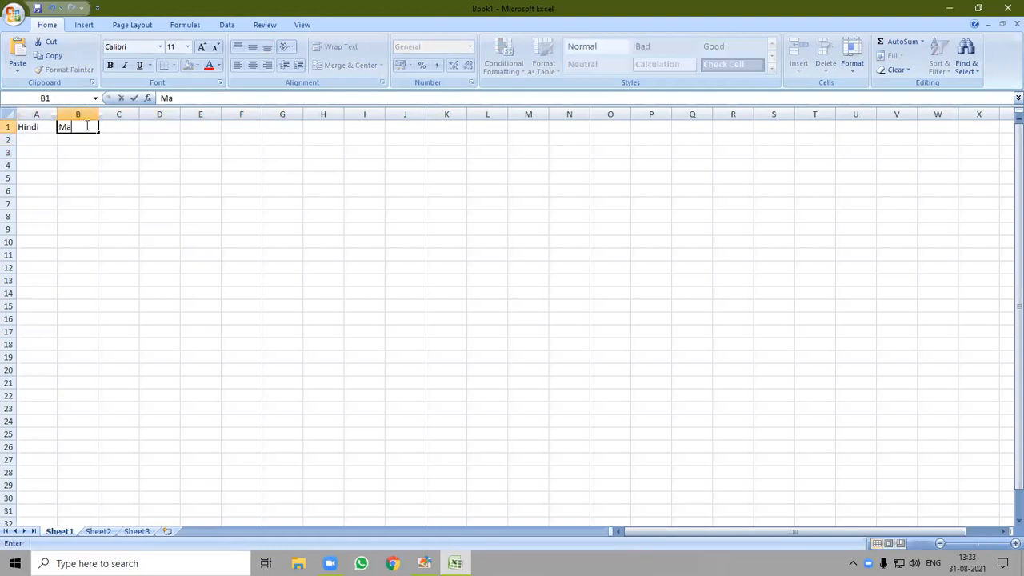
text(ths)
key(Tab)
text(Engli)
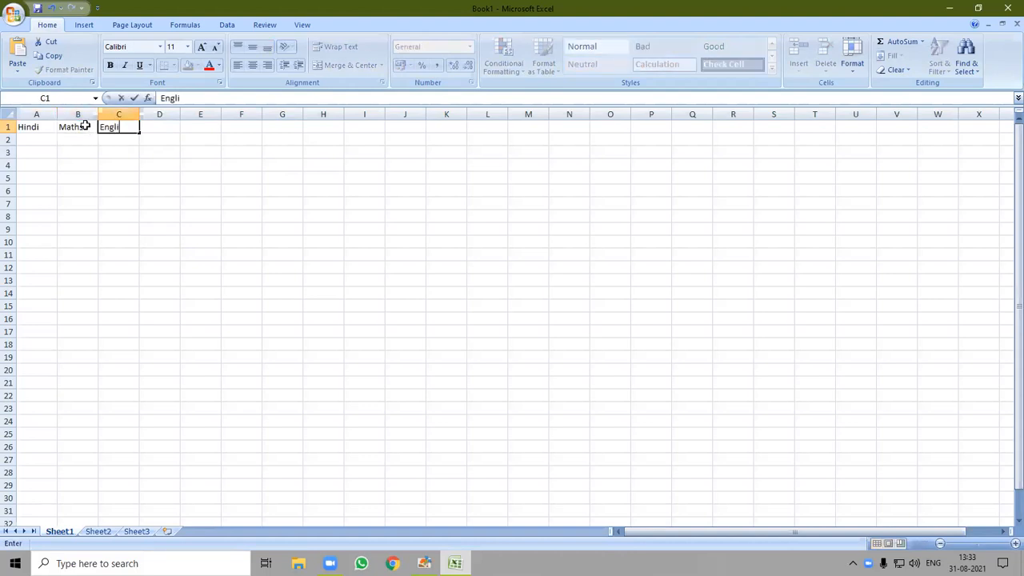
text(sh)
key(Tab)
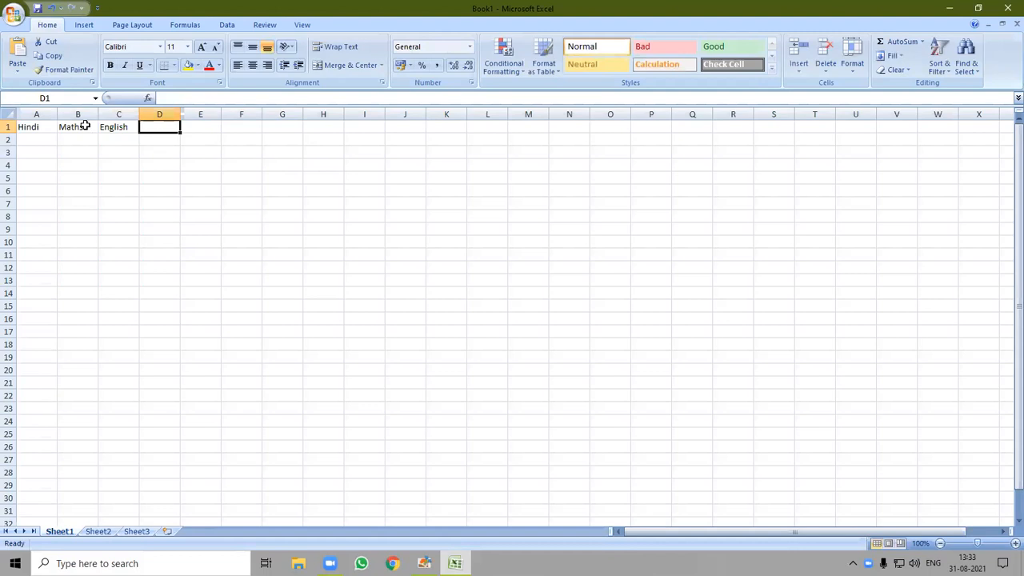
text(Total)
click(152, 174)
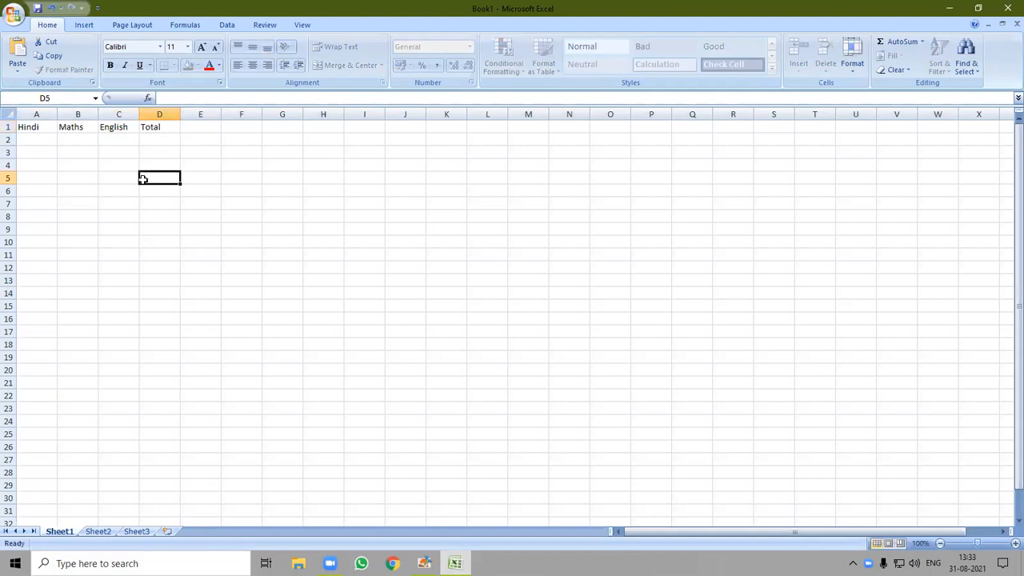
Enter the Hindi marks 20, 5, 2 and 15 in cells A2 to A5
click(46, 139)
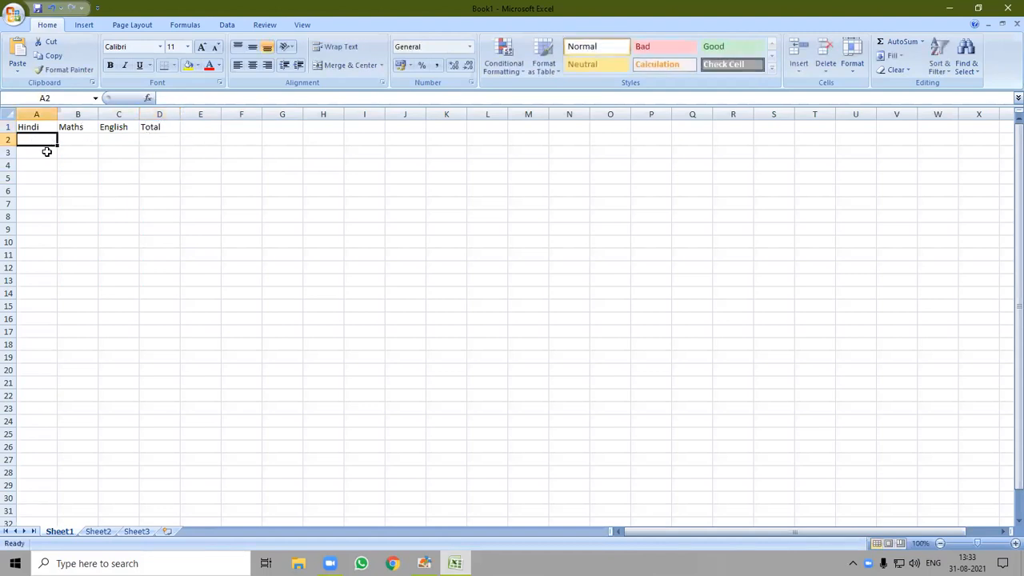
click(39, 153)
click(42, 168)
click(32, 140)
text(20)
key(Return)
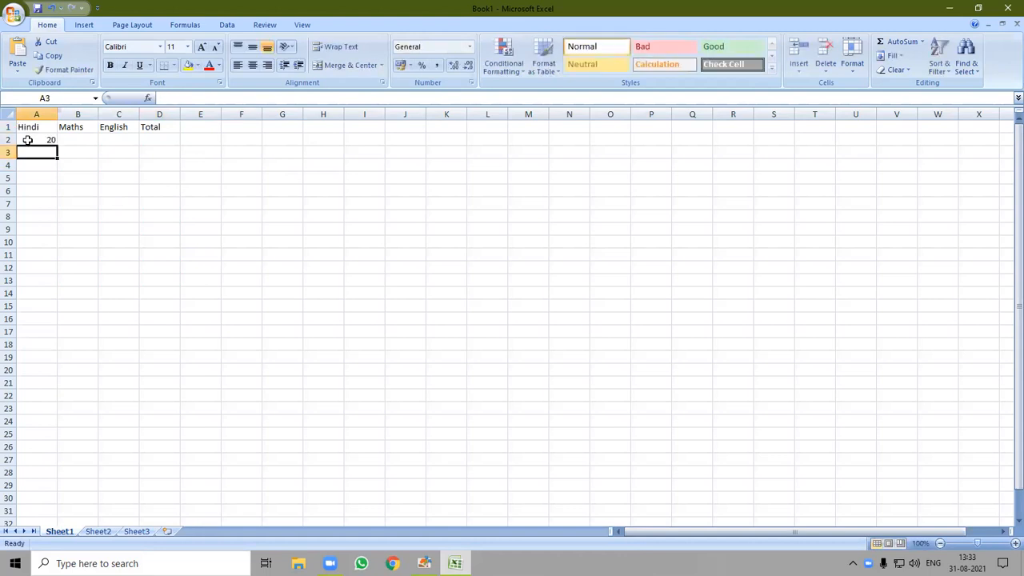
text(5)
key(Return)
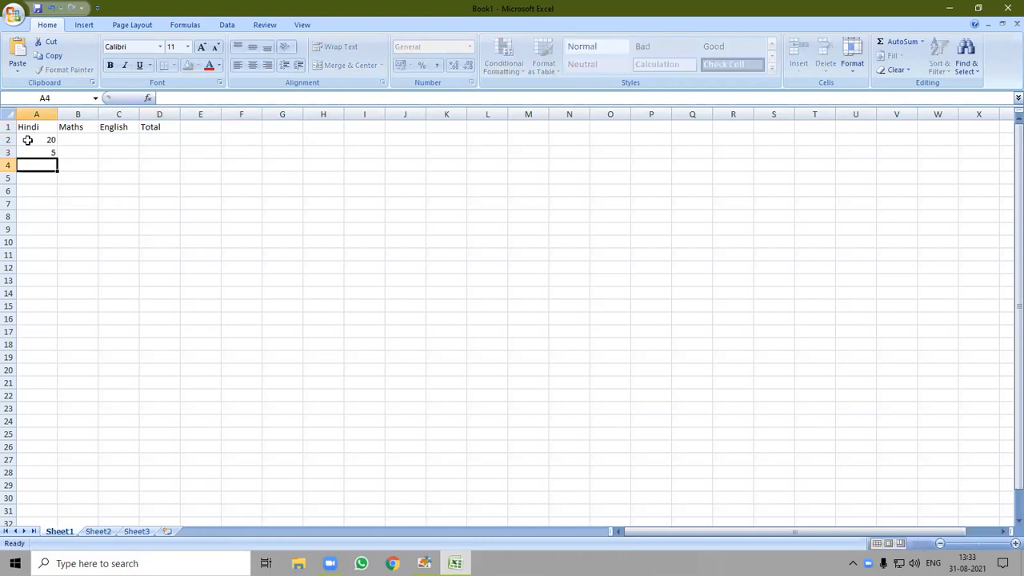
text(02)
key(Return)
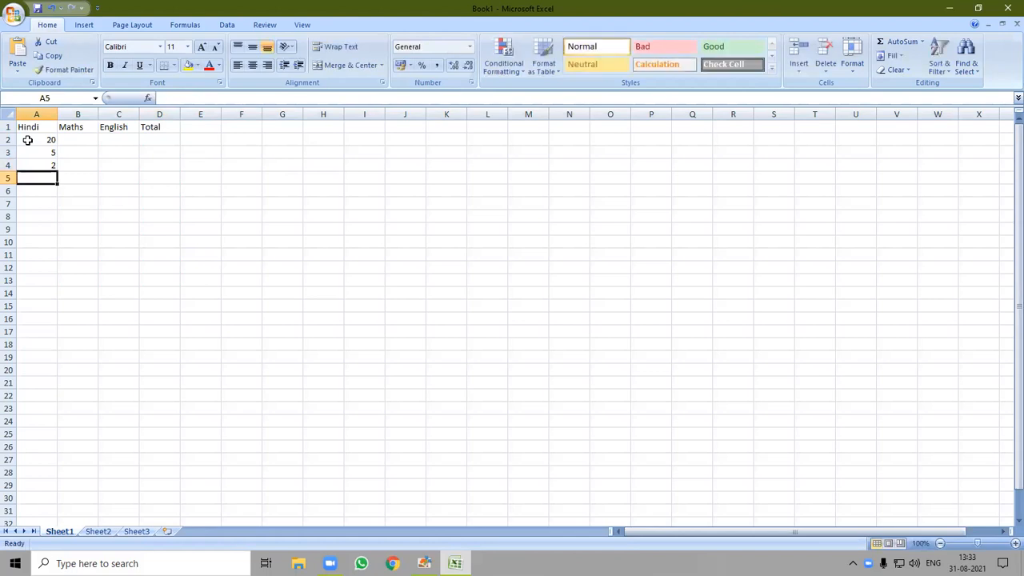
text(15)
Enter the Maths marks 15, 18, 12 and 7 in cells B2 to B5
click(70, 140)
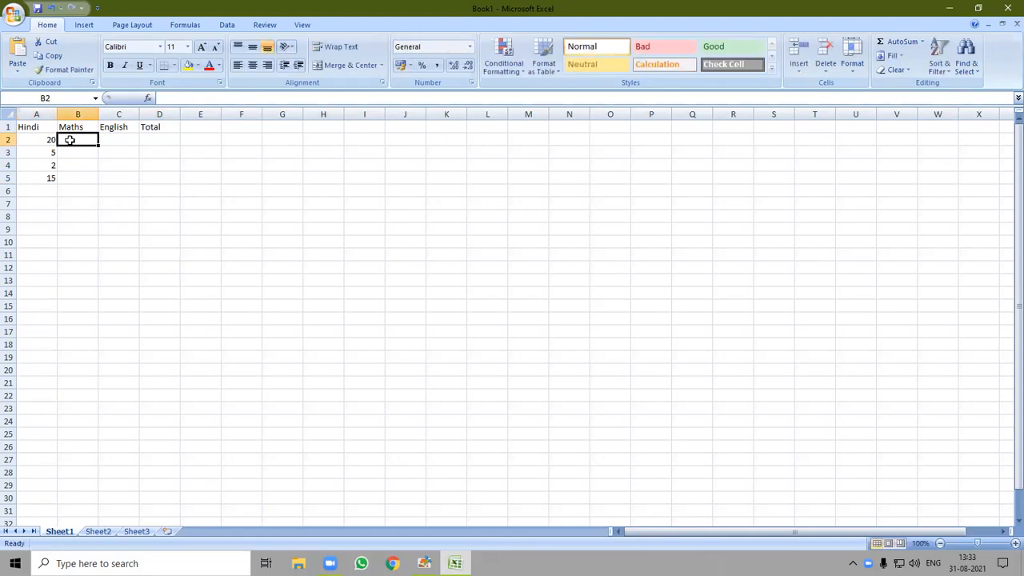
text(15)
key(Return)
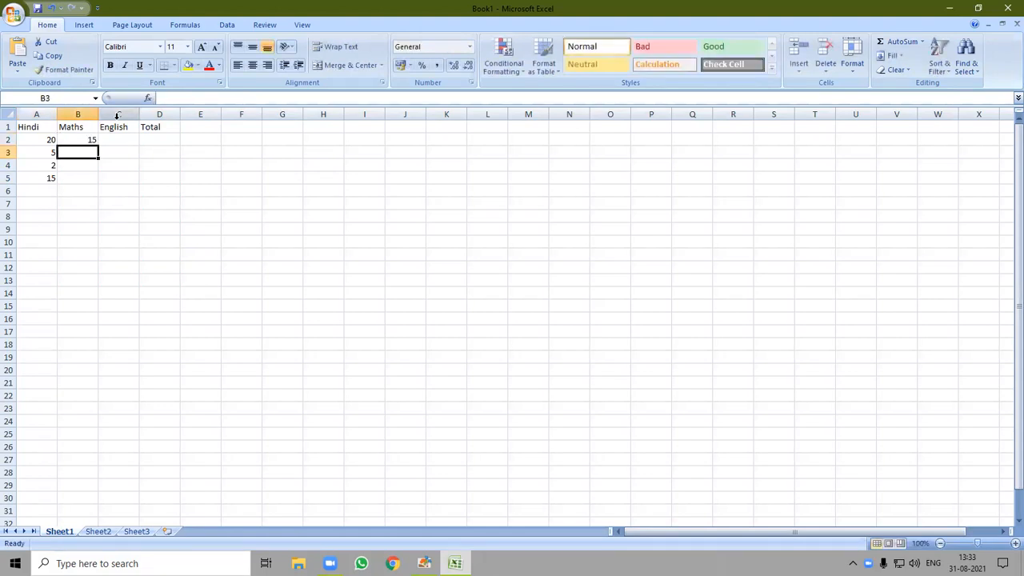
text(18)
key(Return)
text(12)
key(Return)
text(7)
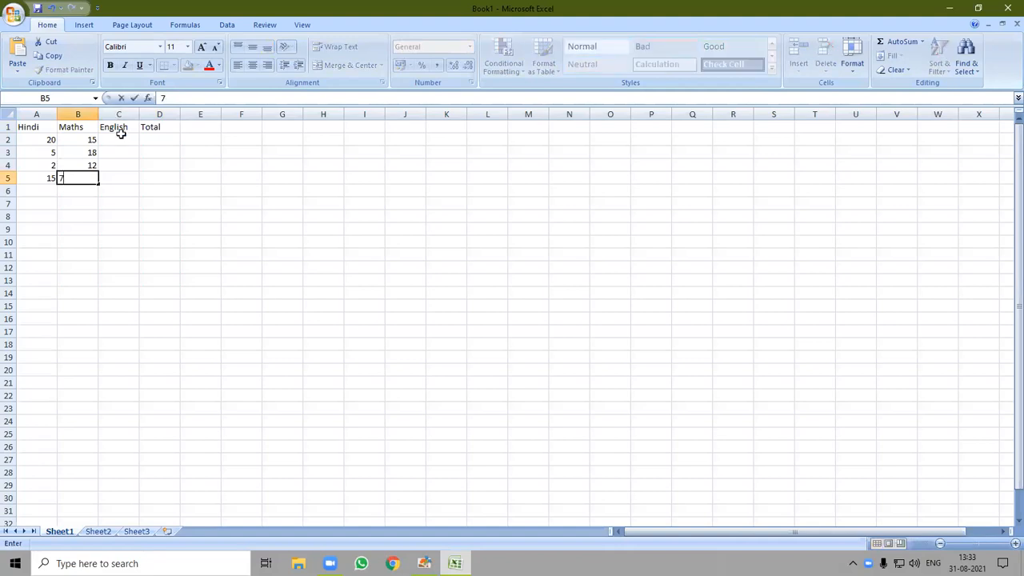
Enter the English marks 15, 18, 20 and 7 in cells C2 to C5
click(120, 138)
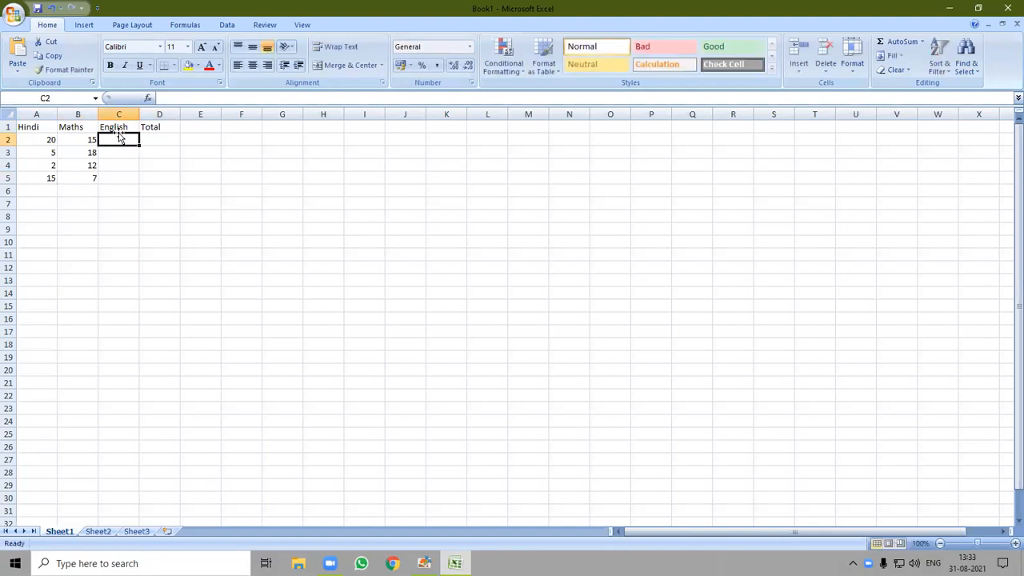
text(51)
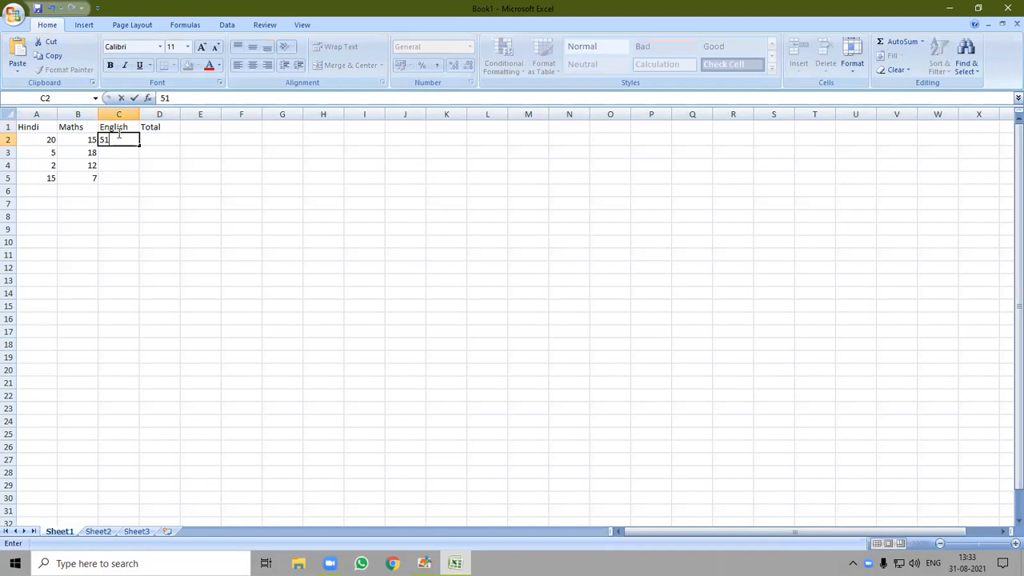
key(BackSpace)
key(BackSpace)
text(15)
key(Return)
text(18)
key(Return)
text(20)
key(Return)
text(00)
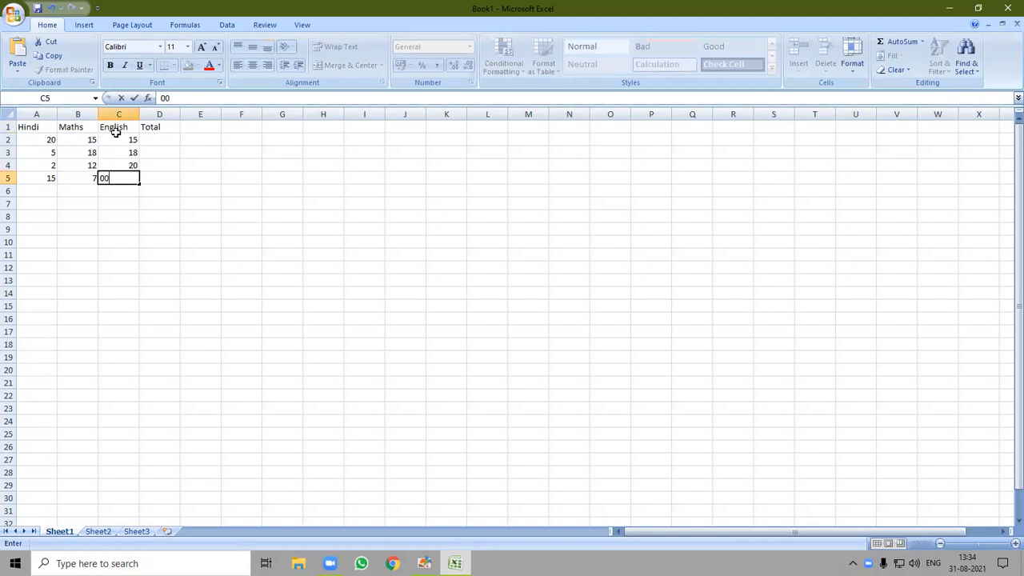
text(7)
key(Tab)
Enter the formula =A2+B2+C2 in cell D2 to total the first row of marks
click(152, 139)
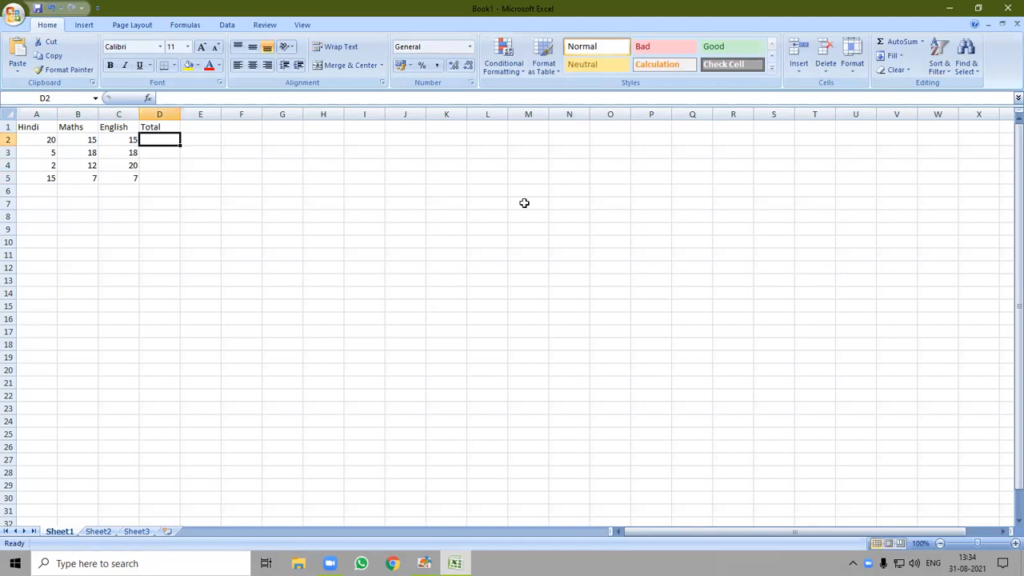
click(319, 245)
click(151, 141)
double_click(152, 141)
text(=)
click(29, 139)
text(+)
click(69, 139)
text(+)
click(114, 138)
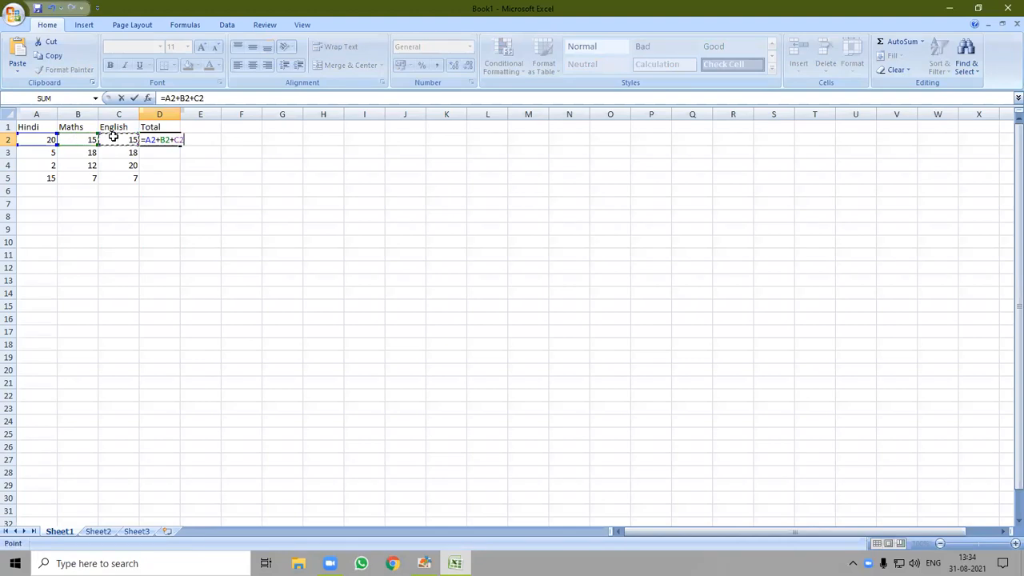
key(Return)
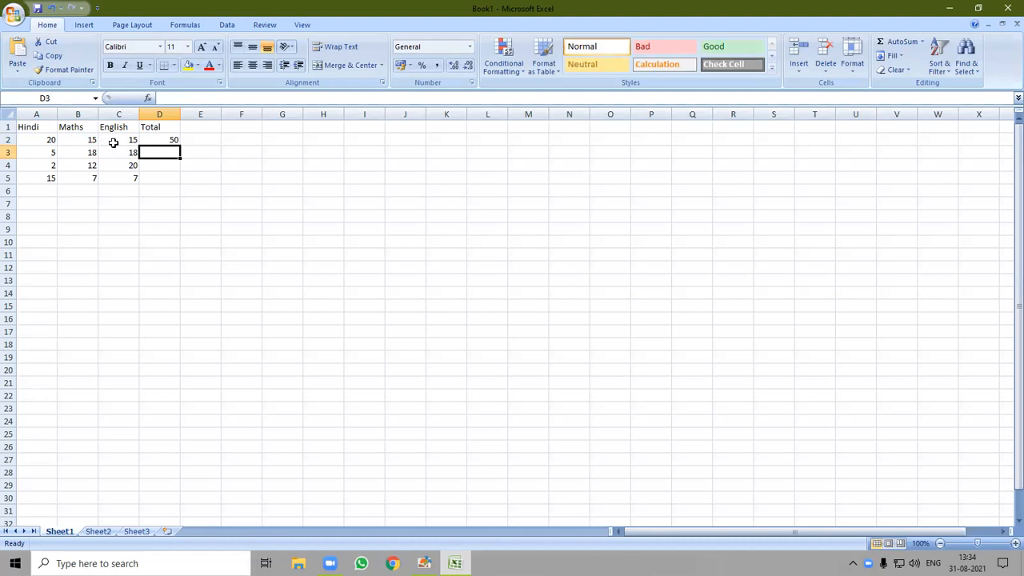
Fill the total formula from cell D2 down to cell D5, and deselect the range
click(169, 139)
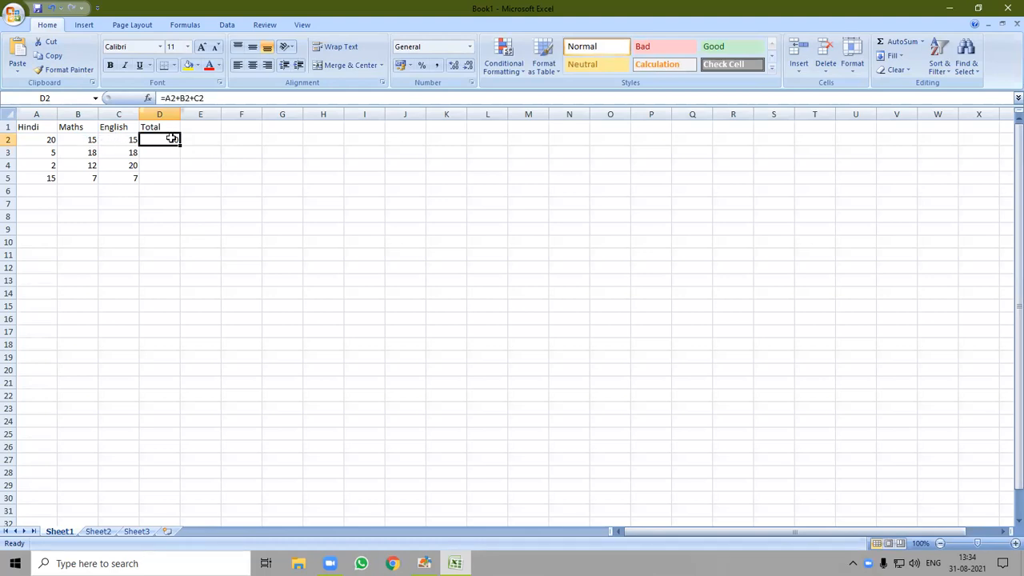
drag(181, 146, 176, 180)
click(205, 219)
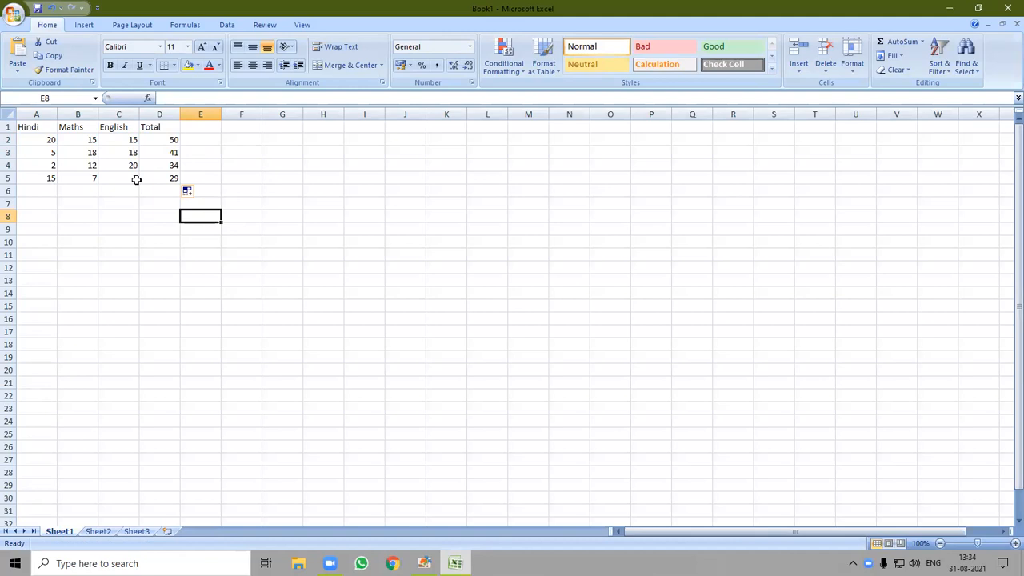
click(171, 226)
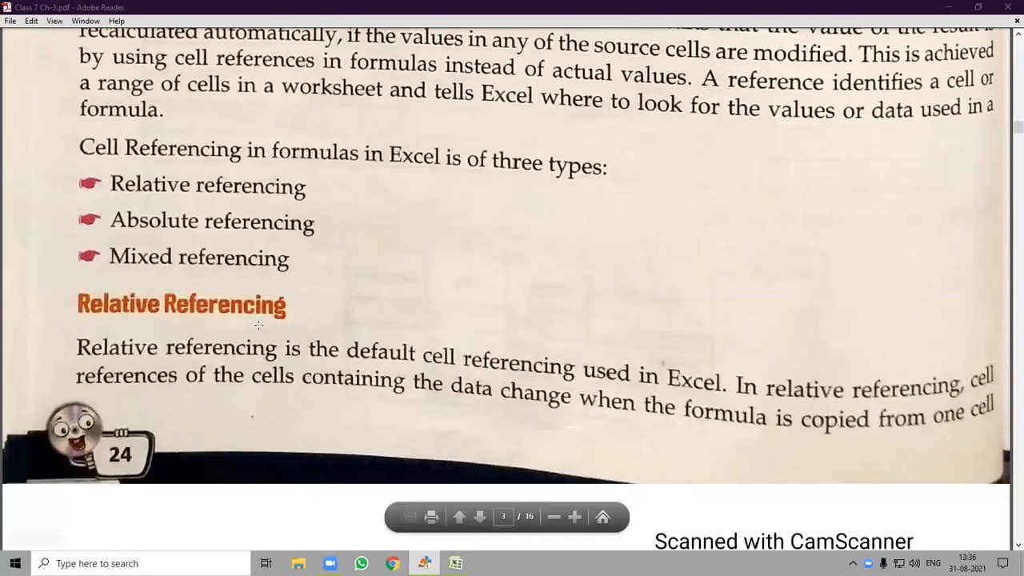
Read the Relative Referencing section on textbook page 24 of Class 7 Ch-3.pdf in Adobe Reader, continuing towards the following page
scroll(244, 337, down, 1)
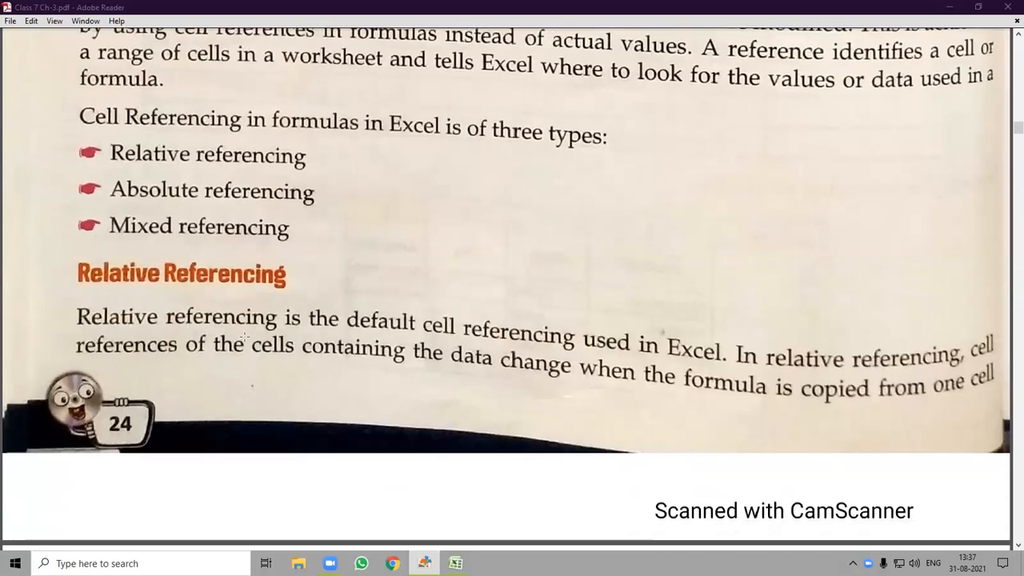
scroll(245, 337, down, 2)
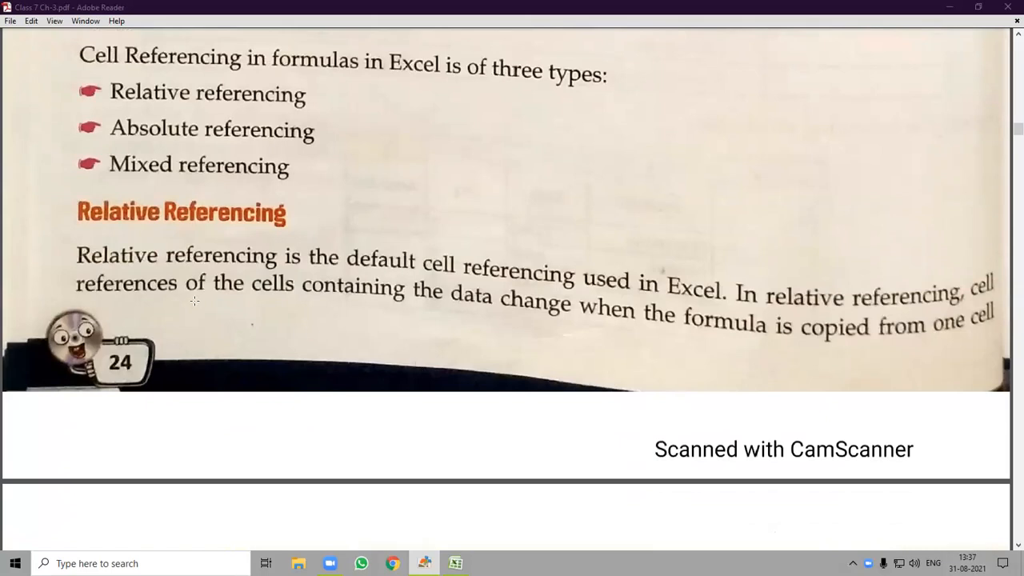
scroll(233, 341, down, 1)
scroll(231, 298, down, 1)
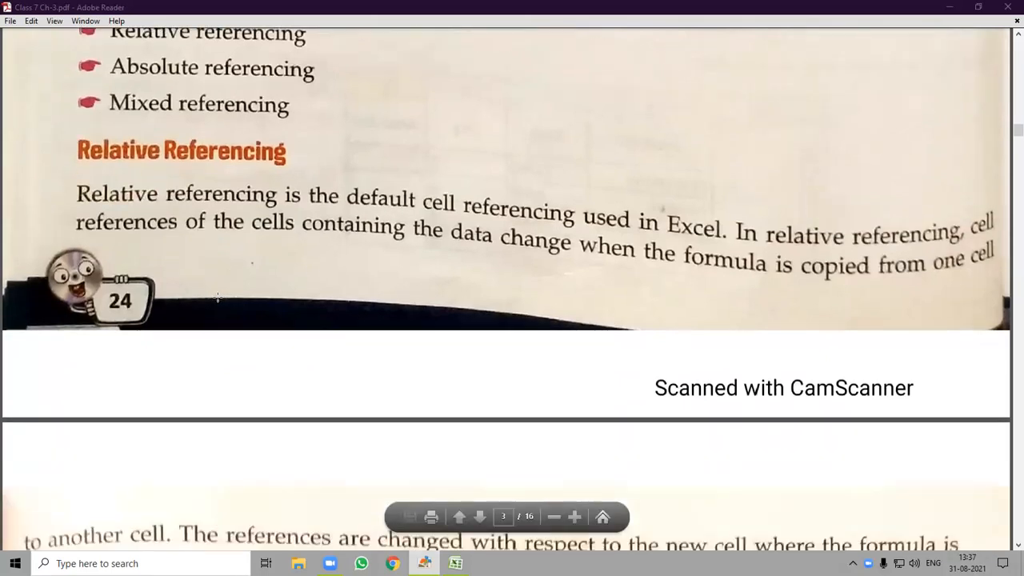